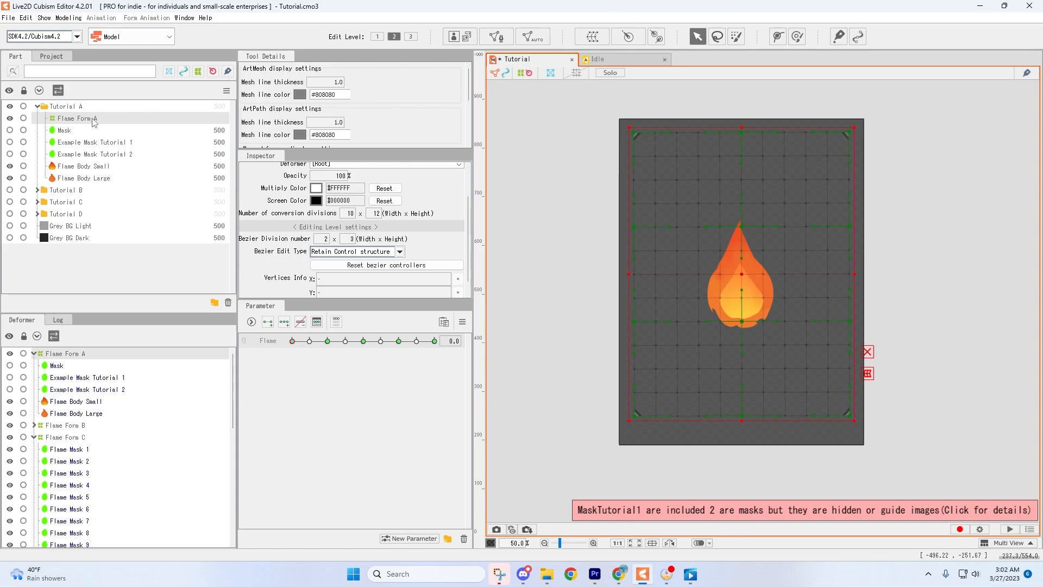
# Inspect the Flame parameter's settings and scrub through its keyforms to preview the flame animation.
pyautogui.rightClick(267, 342)
pyautogui.click(304, 347)
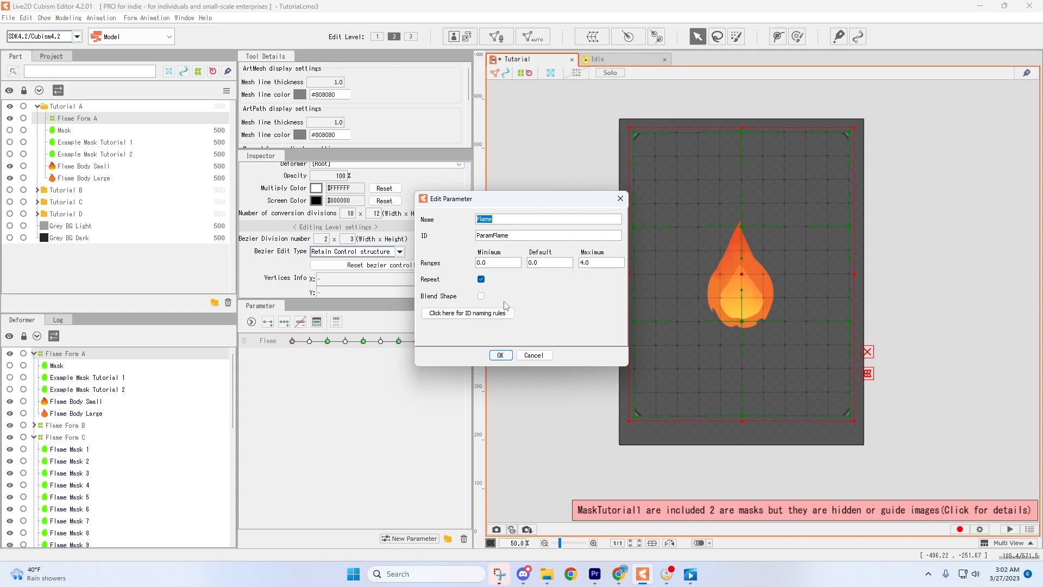
pyautogui.click(505, 356)
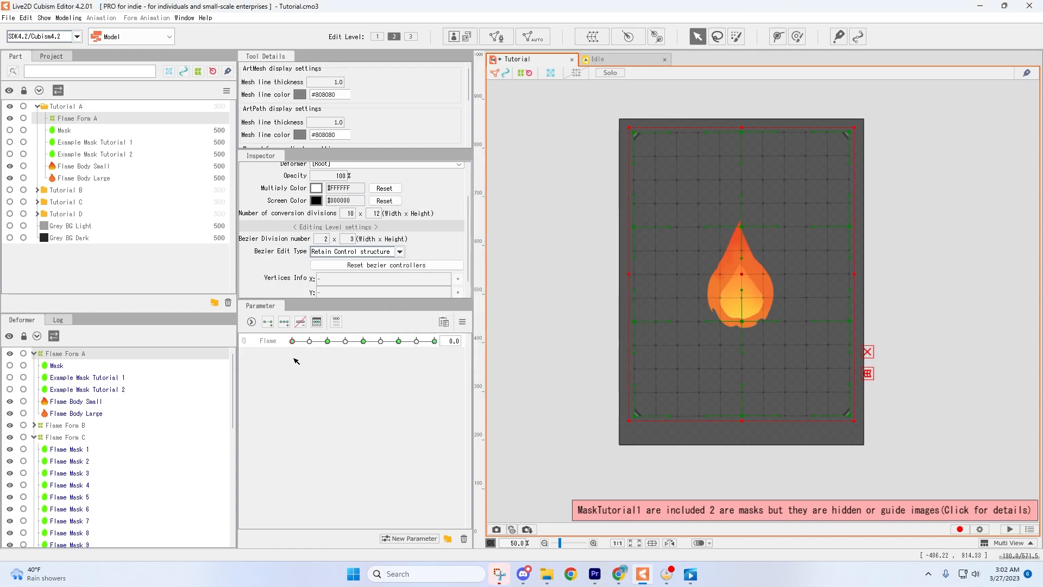
pyautogui.moveTo(330, 347); pyautogui.dragTo(432, 350)
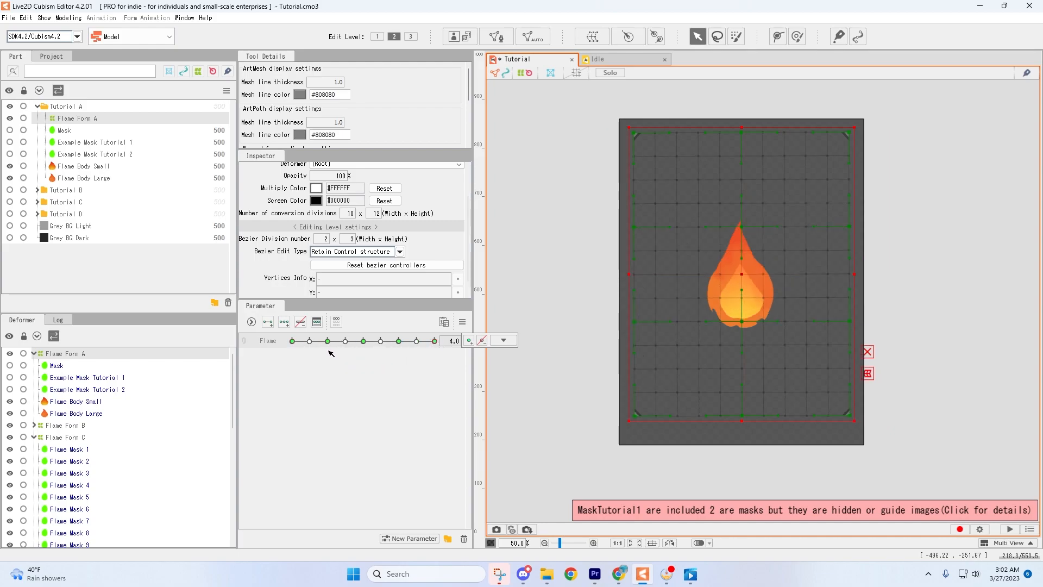
pyautogui.click(381, 341)
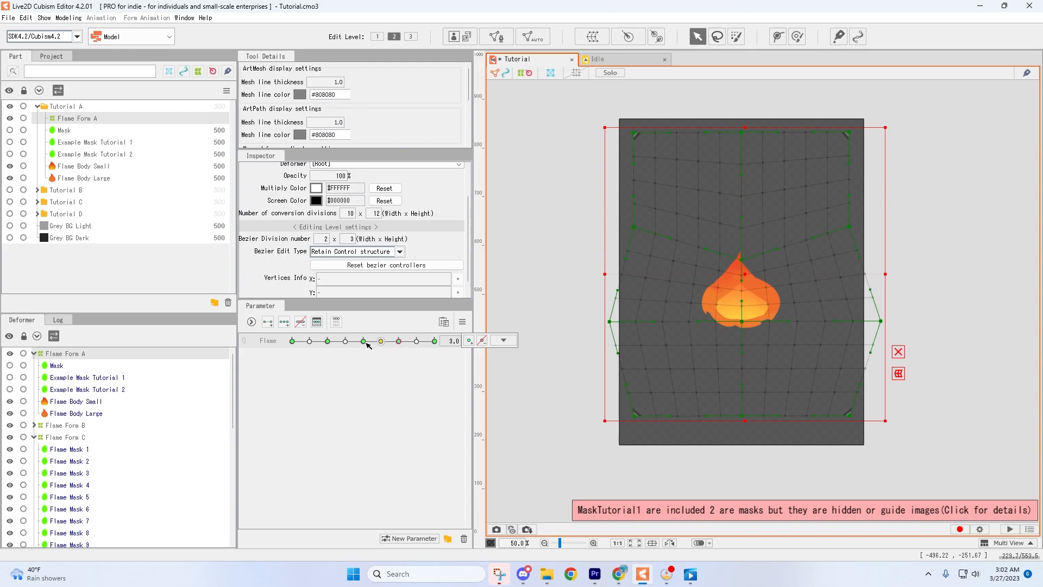
pyautogui.click(327, 341)
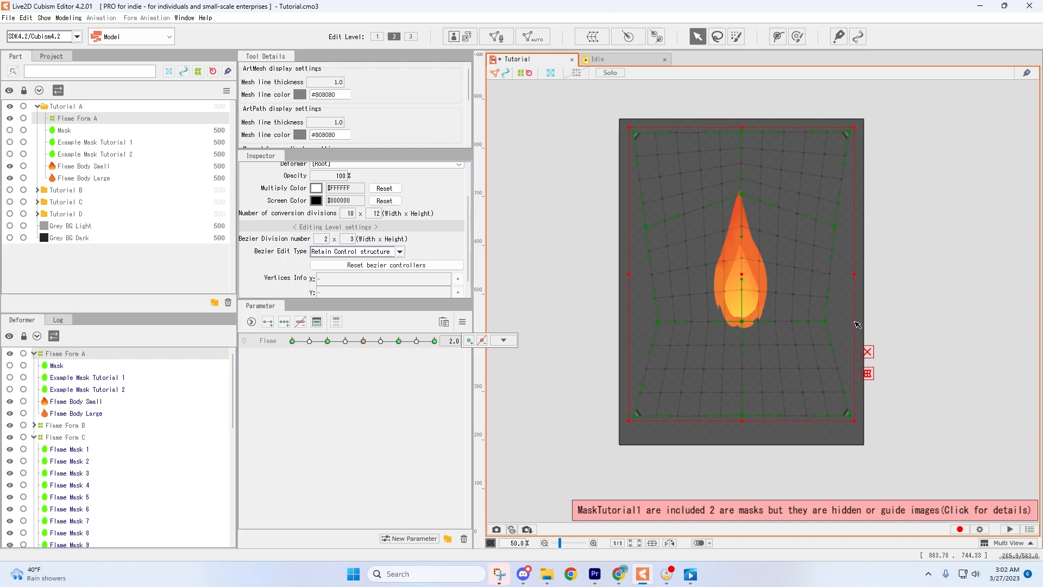
pyautogui.click(295, 341)
pyautogui.moveTo(298, 342); pyautogui.dragTo(354, 340)
pyautogui.click(503, 340)
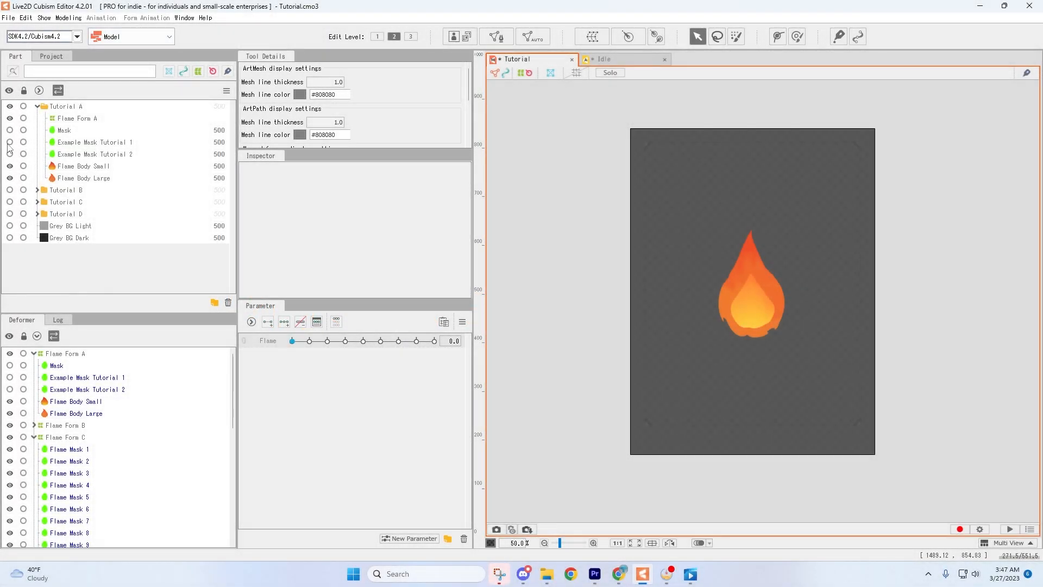
# Show and select Example Mask Tutorial 1, then scrub the Flame parameter to preview how the mask moves.
pyautogui.click(9, 142)
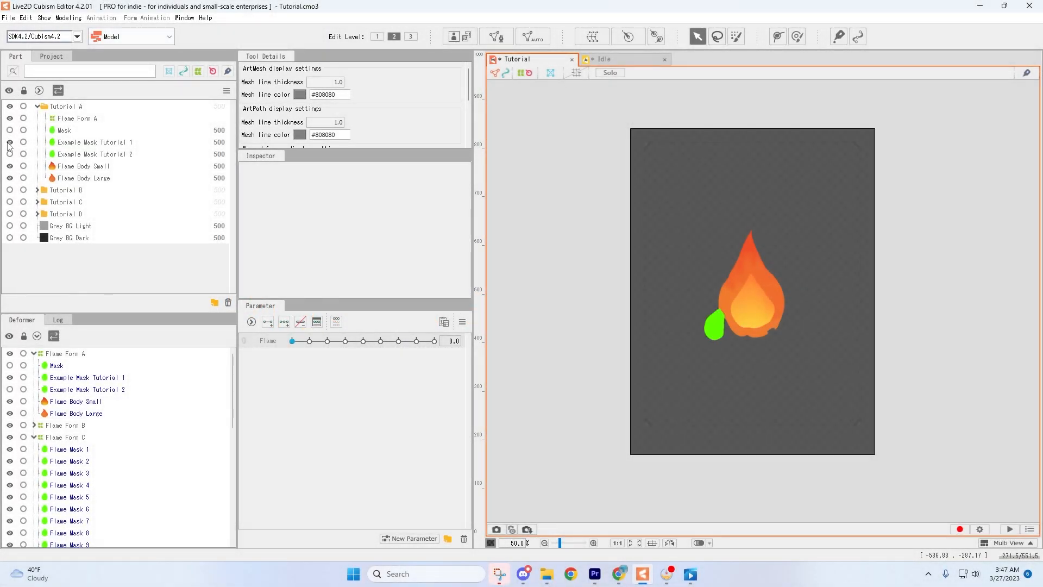
pyautogui.click(85, 143)
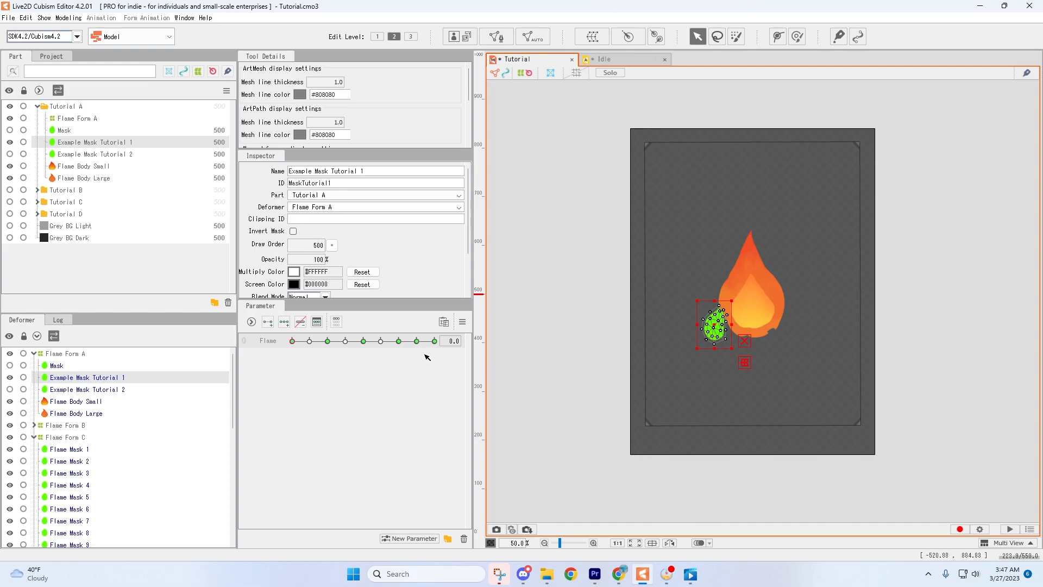
pyautogui.click(436, 341)
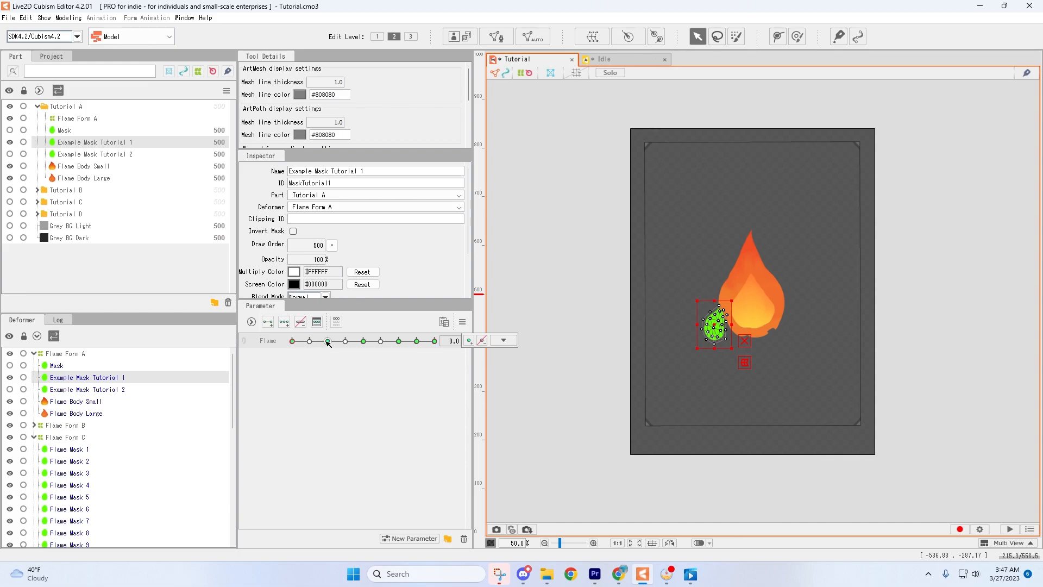
pyautogui.click(364, 341)
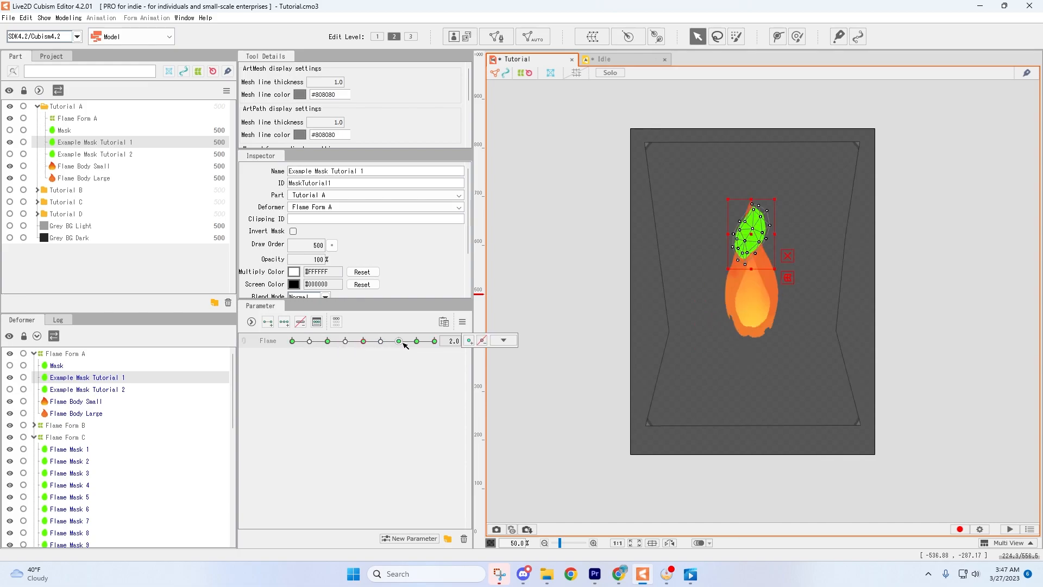
pyautogui.moveTo(292, 344); pyautogui.dragTo(399, 343)
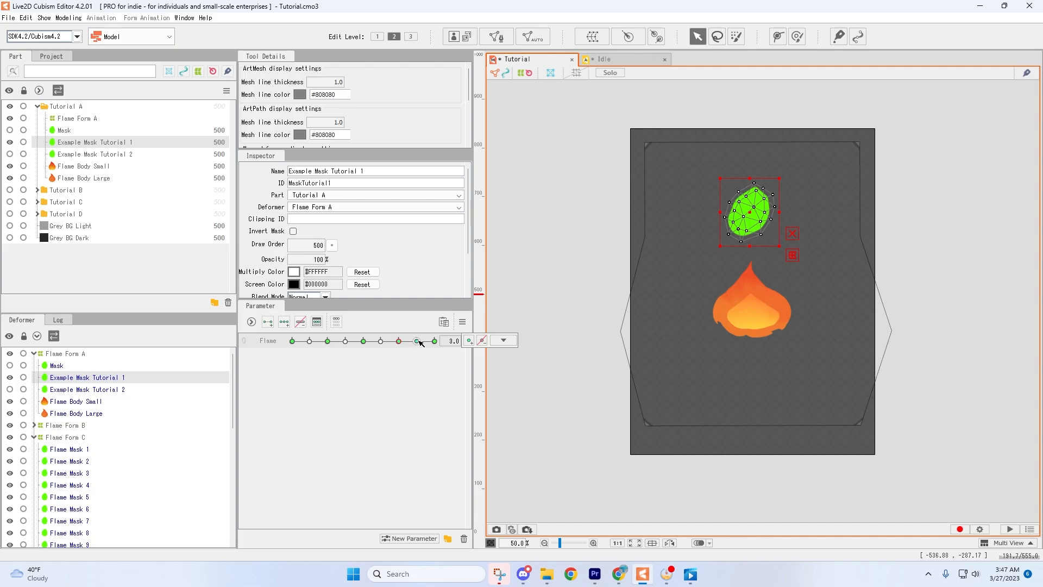
pyautogui.click(420, 342)
pyautogui.moveTo(405, 346); pyautogui.dragTo(437, 346)
# Use Multiple Keys Editing to overwrite Example Mask Tutorial 1's opacity to 0% on all Flame keyforms.
pyautogui.click(463, 321)
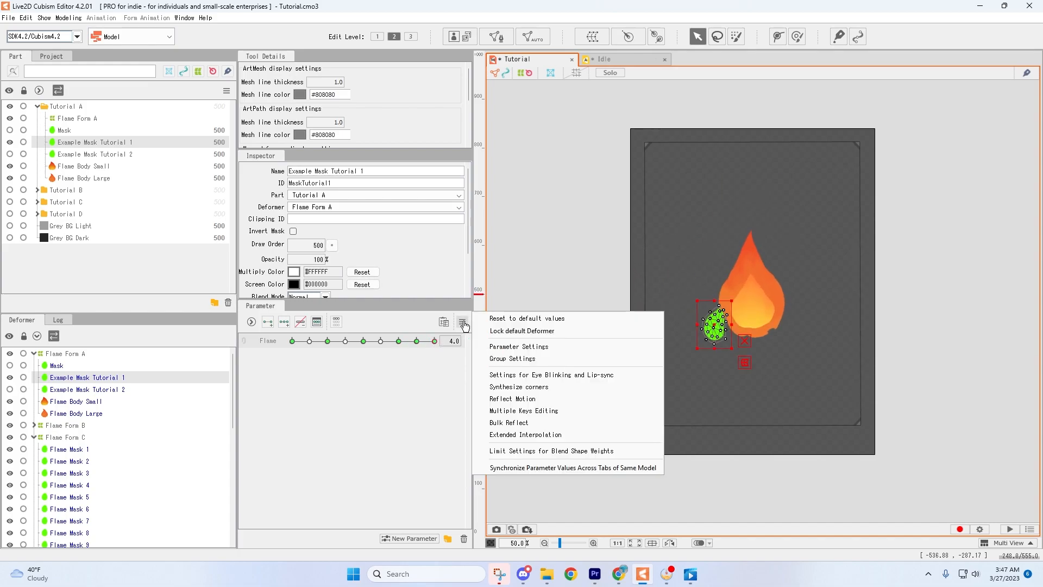
pyautogui.click(541, 411)
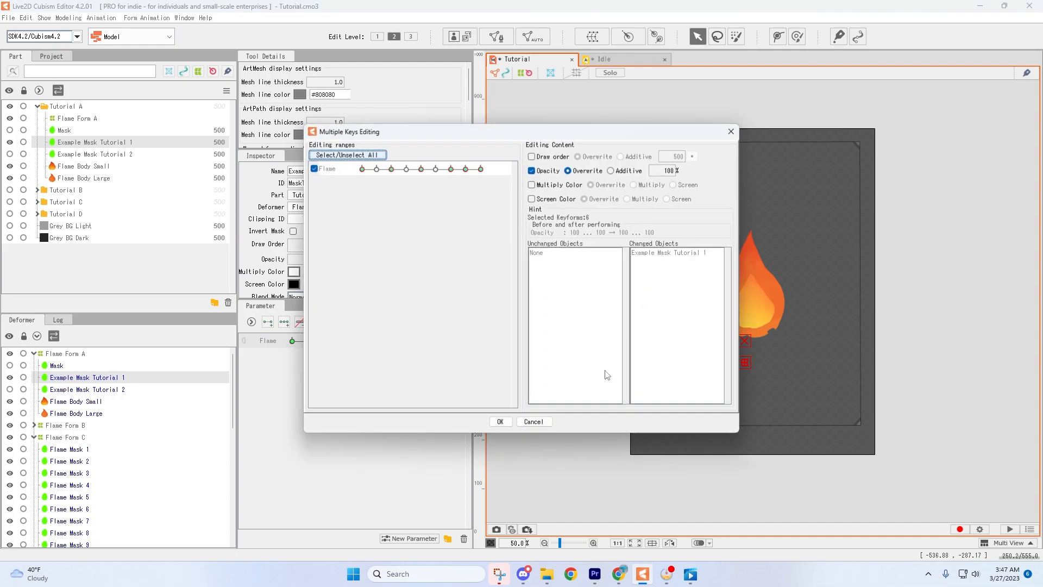
pyautogui.doubleClick(666, 172)
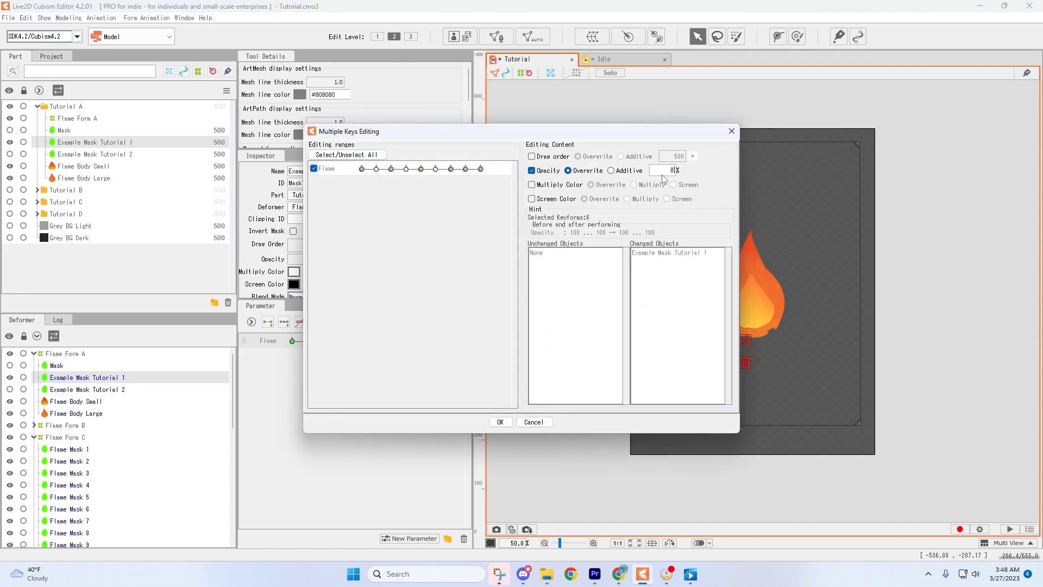
pyautogui.click(500, 422)
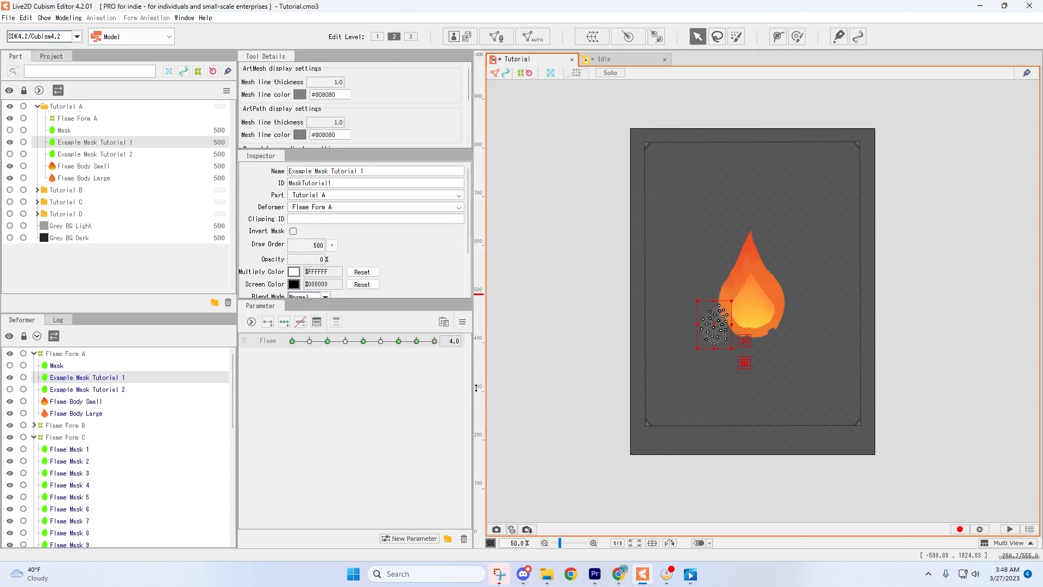
# Copy ID MaskTutorial1 into Flame Body Large's Clipping ID and enable Invert Mask.
pyautogui.doubleClick(356, 184)
pyautogui.hotkey('ctrl', 'c')
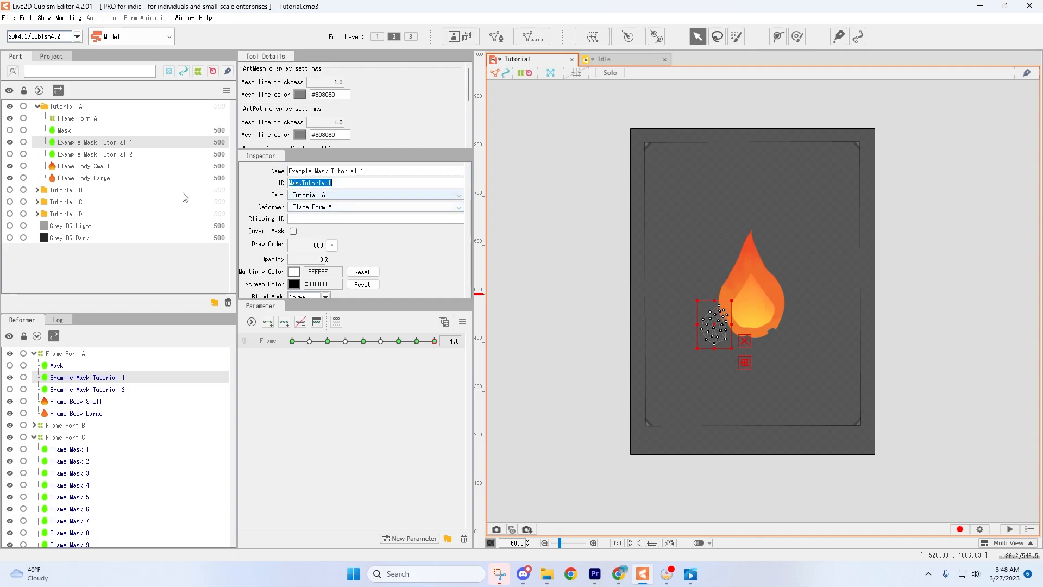
pyautogui.click(106, 179)
pyautogui.hotkey('ctrl', 'v')
pyautogui.press('Return')
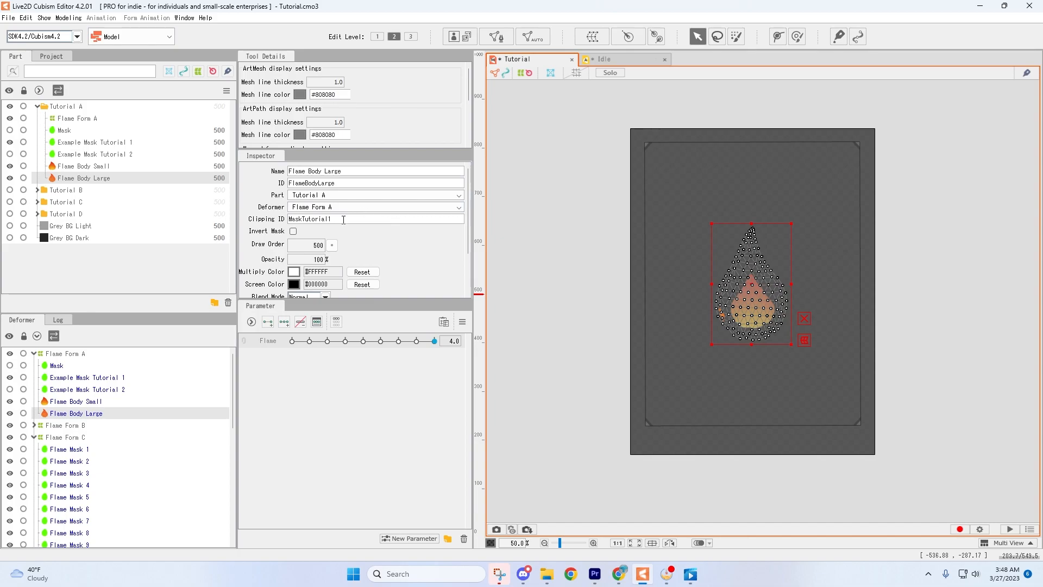
pyautogui.click(293, 232)
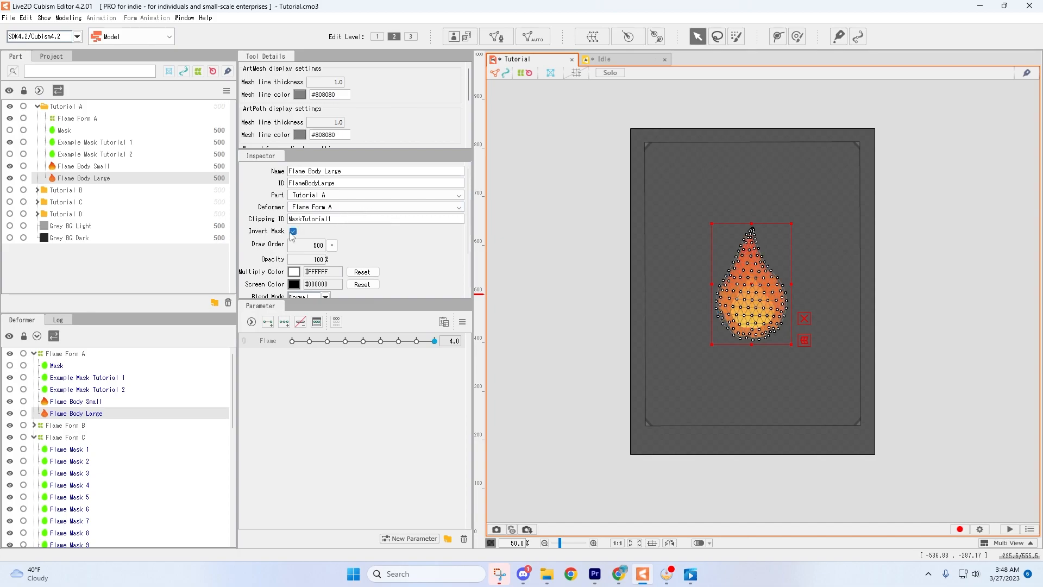
# Scrub the Flame parameter to preview the inverted mask cutting into the large flame body.
pyautogui.click(295, 342)
pyautogui.click(553, 342)
pyautogui.moveTo(293, 341); pyautogui.dragTo(499, 348)
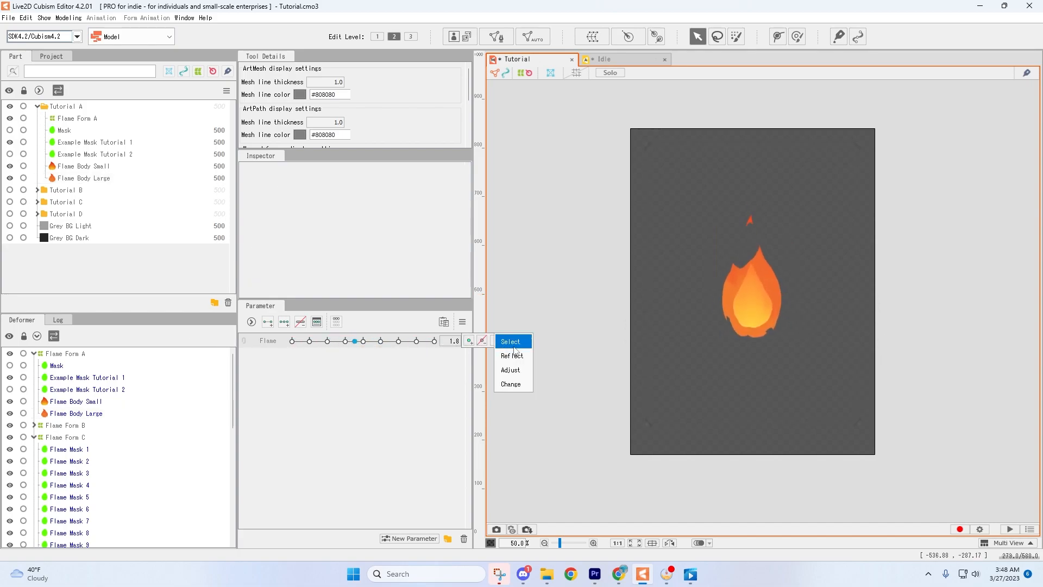
pyautogui.click(294, 342)
pyautogui.moveTo(293, 341); pyautogui.dragTo(281, 50)
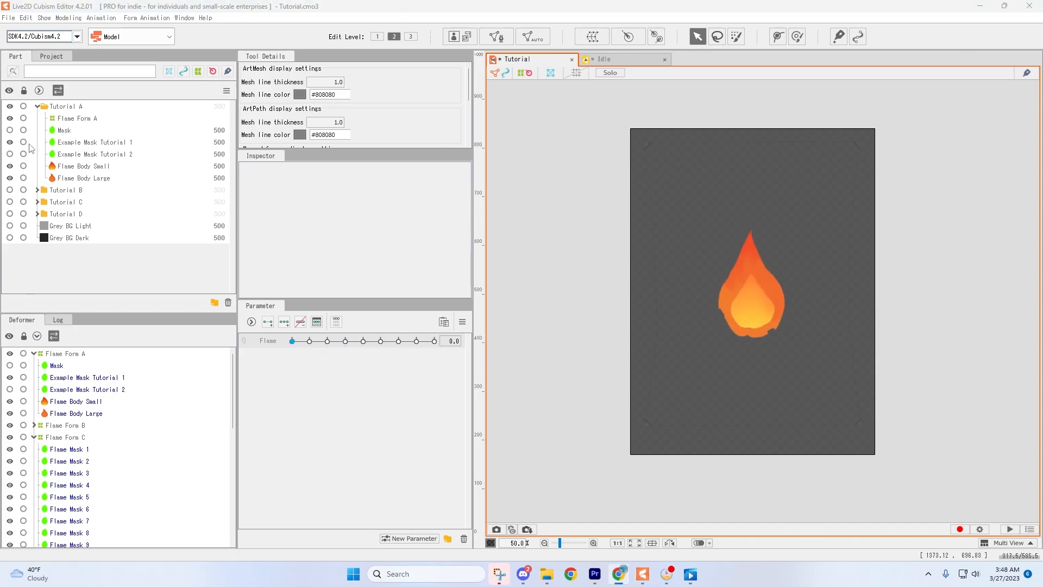
# Show and select Example Mask Tutorial 2, then scrub the Flame parameter to preview its motion.
pyautogui.click(10, 154)
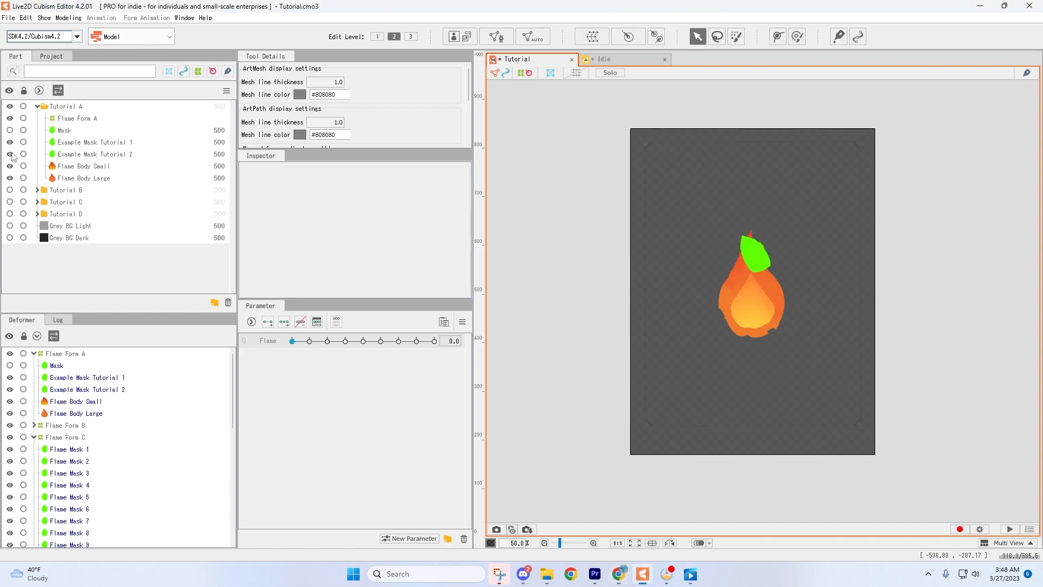
pyautogui.click(106, 156)
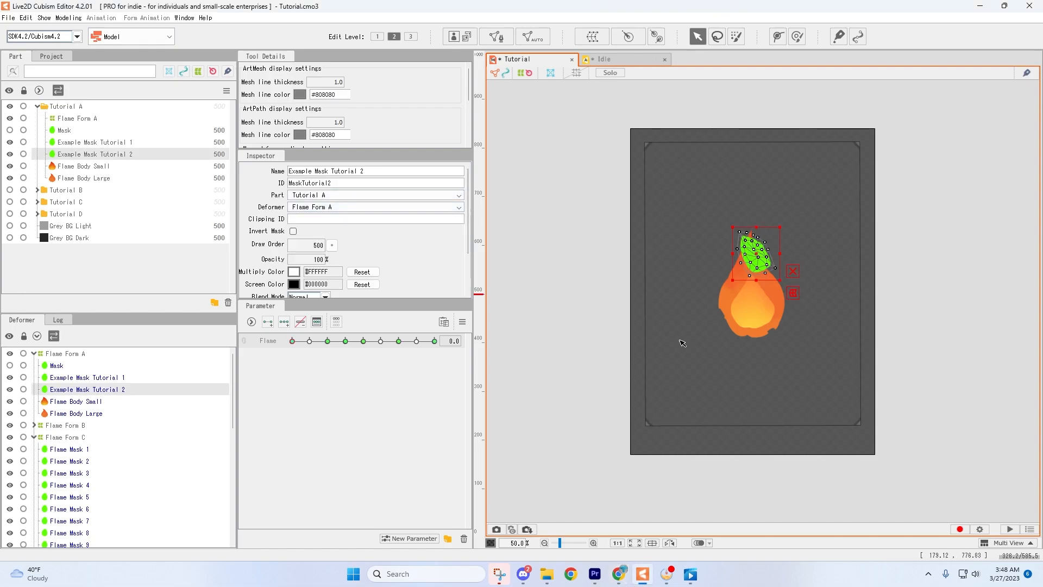
pyautogui.click(433, 342)
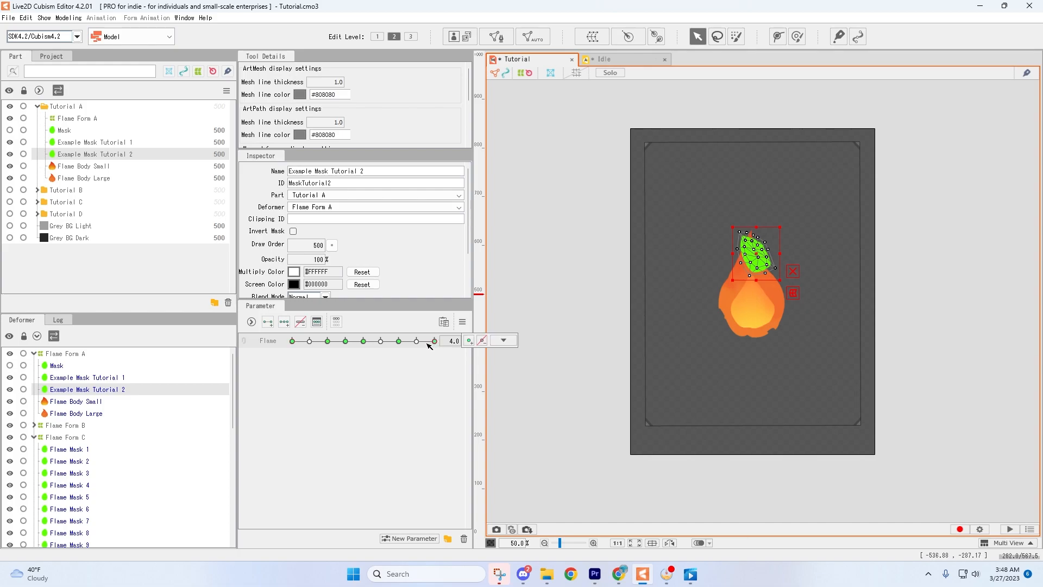
pyautogui.click(296, 342)
pyautogui.moveTo(293, 341); pyautogui.dragTo(435, 340)
# Use Multiple Keys Editing to overwrite Example Mask Tutorial 2's opacity to 0% on all Flame keyforms.
pyautogui.click(463, 321)
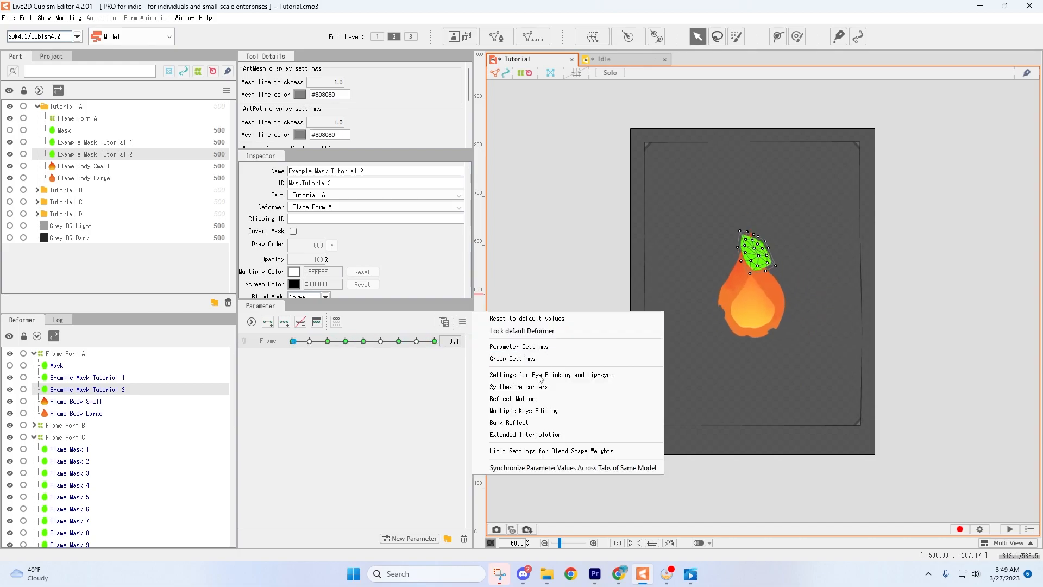
pyautogui.click(545, 411)
pyautogui.doubleClick(668, 171)
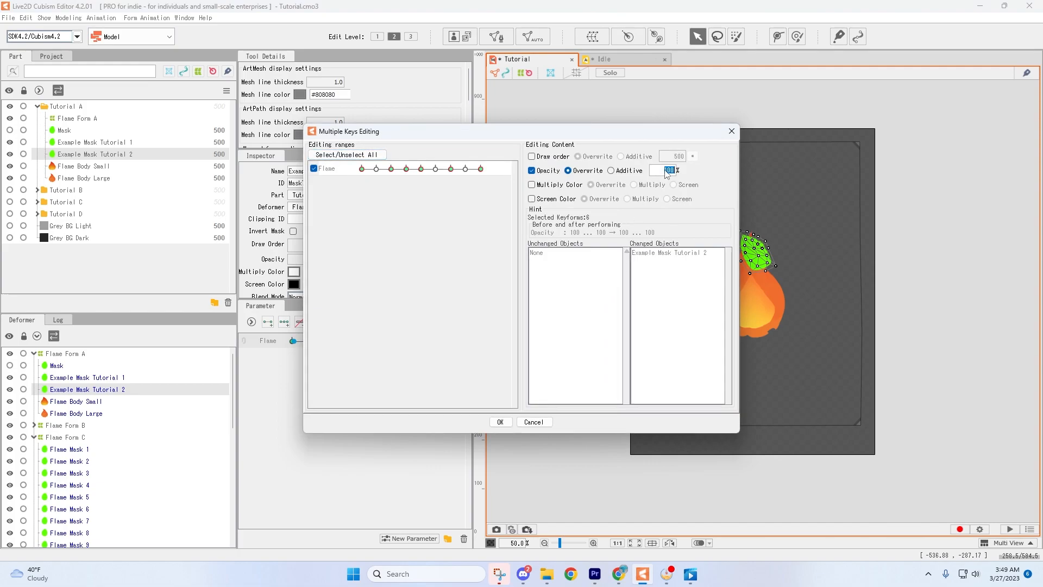
pyautogui.press('Tab')
pyautogui.click(500, 422)
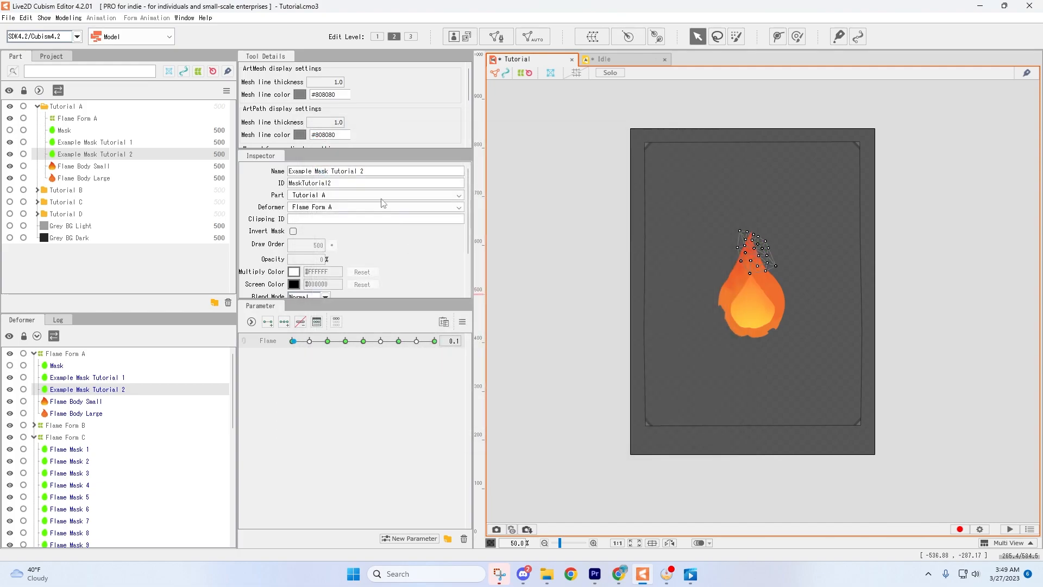
# Append MaskTutorial2 to Flame Body Large's Clipping ID, separated from MaskTutorial1 by a comma.
pyautogui.doubleClick(345, 184)
pyautogui.hotkey('ctrl', 'c')
pyautogui.click(76, 178)
pyautogui.doubleClick(390, 221)
pyautogui.click(390, 223)
pyautogui.write(',')
pyautogui.hotkey('ctrl', 'v')
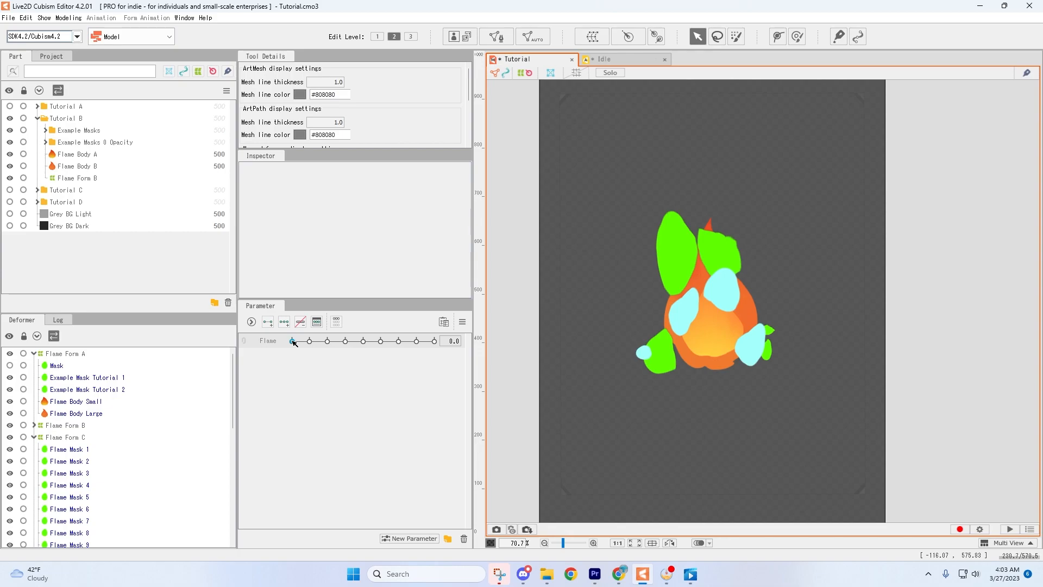
# Scrub the Flame parameter in Tutorial B and hide the Example Masks folder to preview the masked flame.
pyautogui.moveTo(292, 341); pyautogui.dragTo(609, 356)
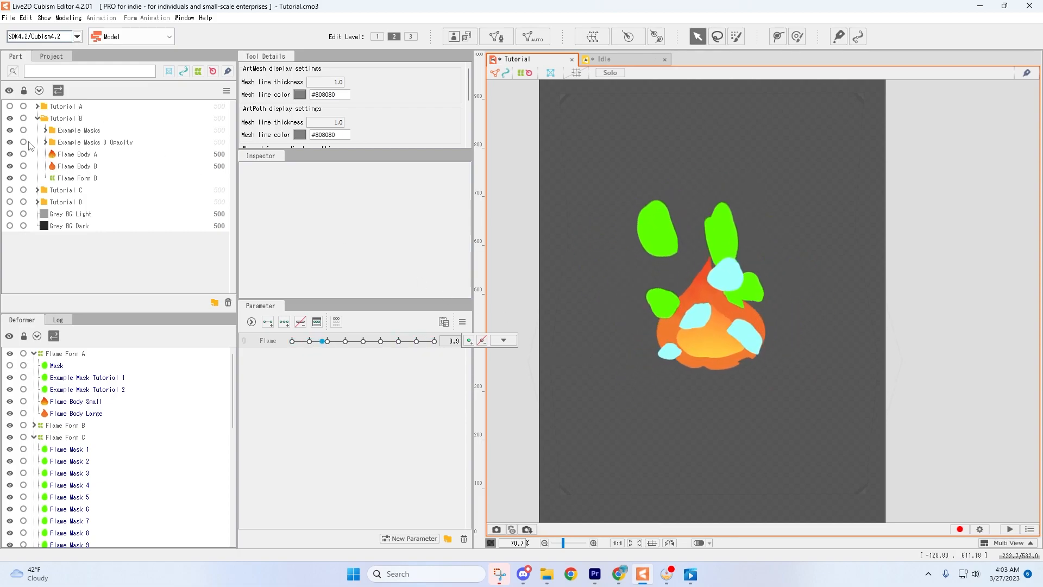
pyautogui.click(11, 131)
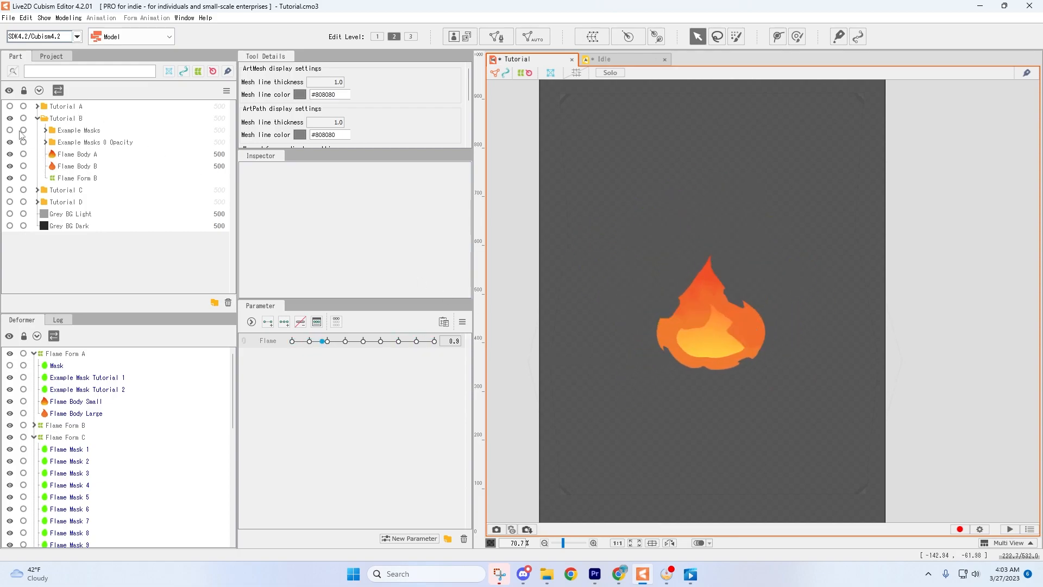
pyautogui.click(293, 341)
pyautogui.moveTo(295, 343); pyautogui.dragTo(408, 345)
pyautogui.click(504, 340)
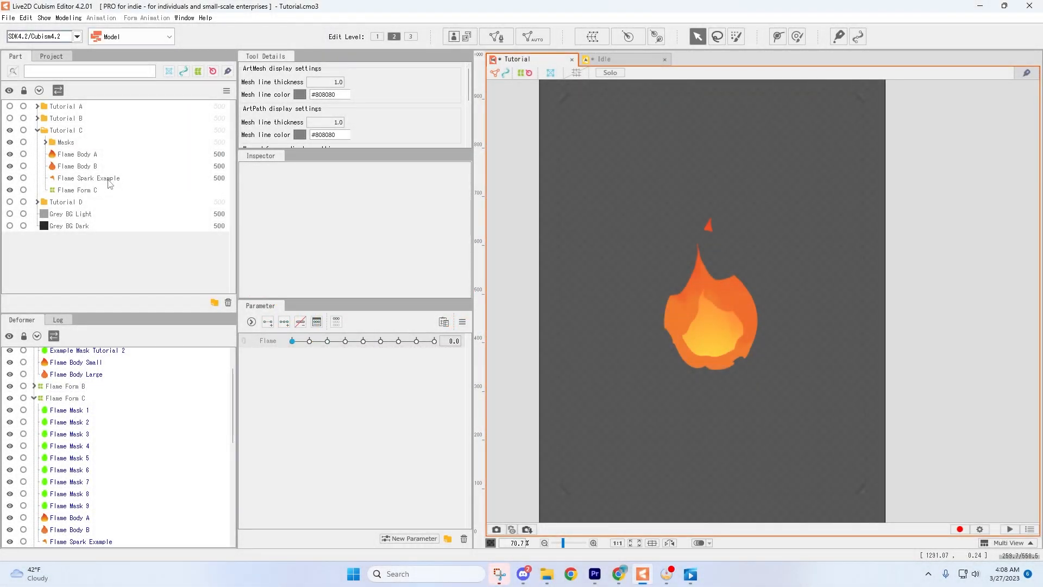
# Select Flame Spark Example in Tutorial C and step through the Flame keyforms to examine its opacity changes.
pyautogui.click(108, 180)
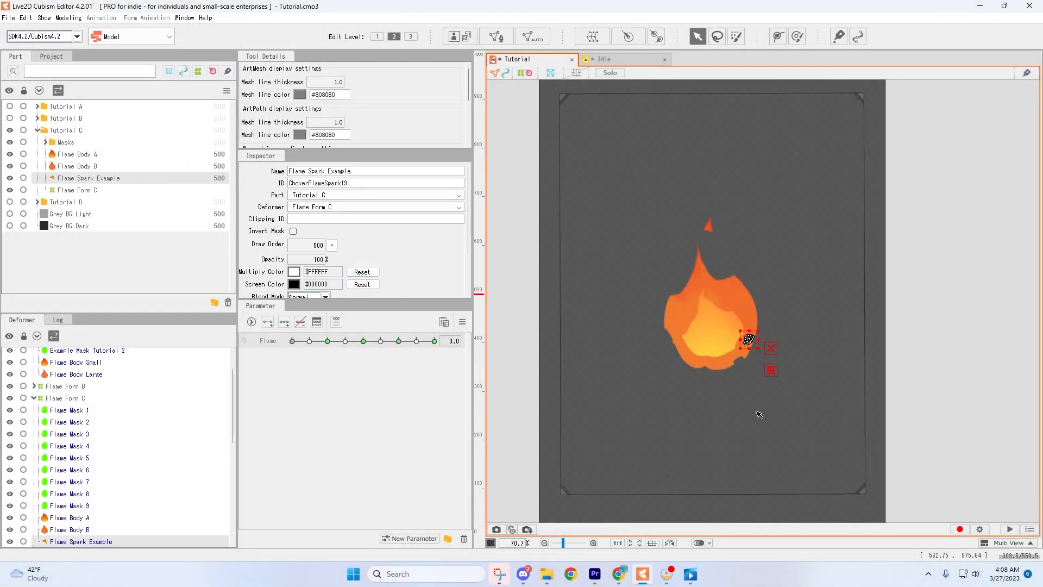
pyautogui.click(293, 341)
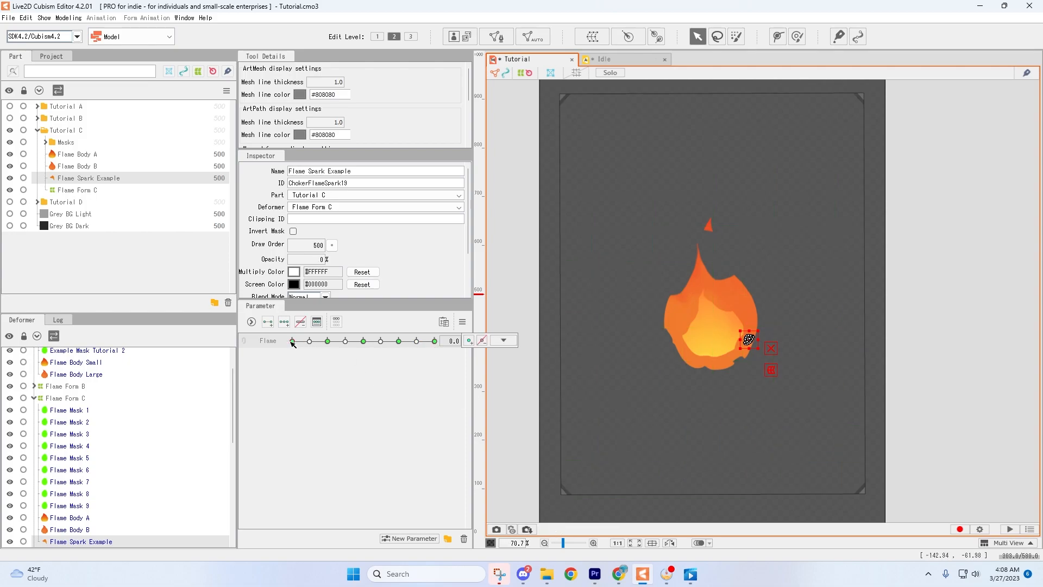
pyautogui.click(363, 341)
pyautogui.moveTo(363, 344); pyautogui.dragTo(399, 342)
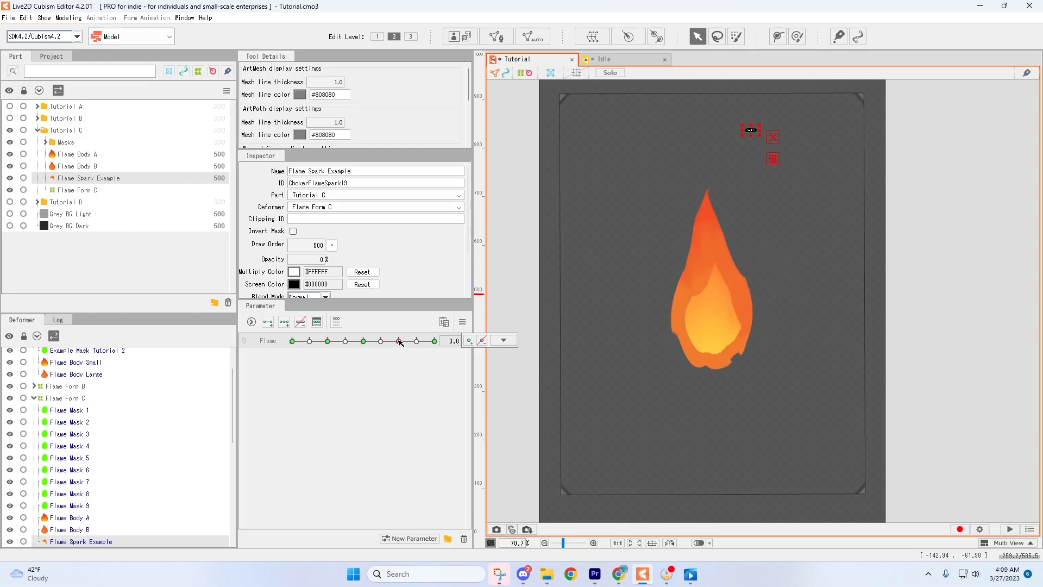
pyautogui.moveTo(305, 341); pyautogui.dragTo(398, 341)
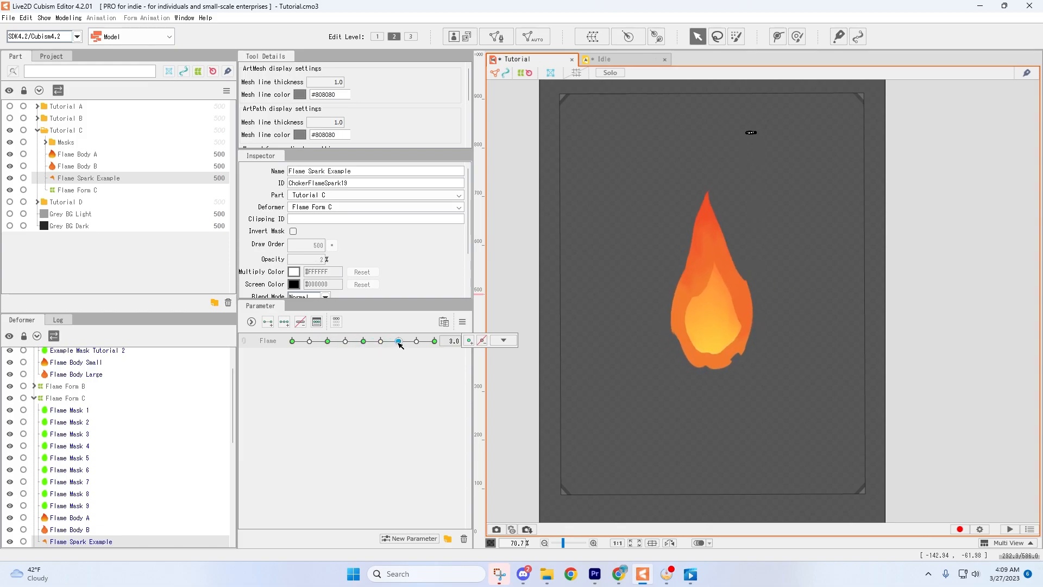
pyautogui.click(416, 341)
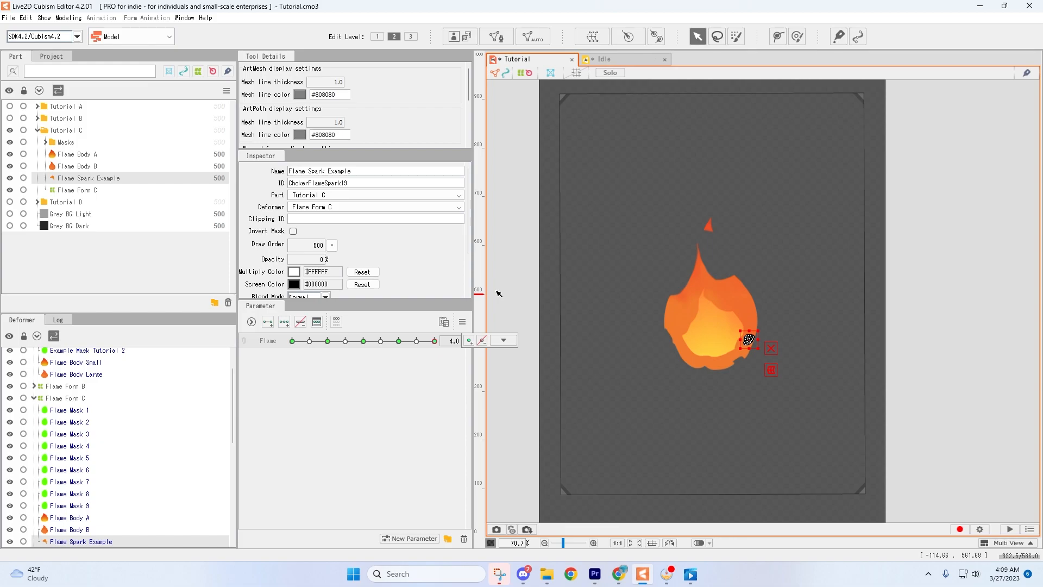
pyautogui.rightClick(495, 333)
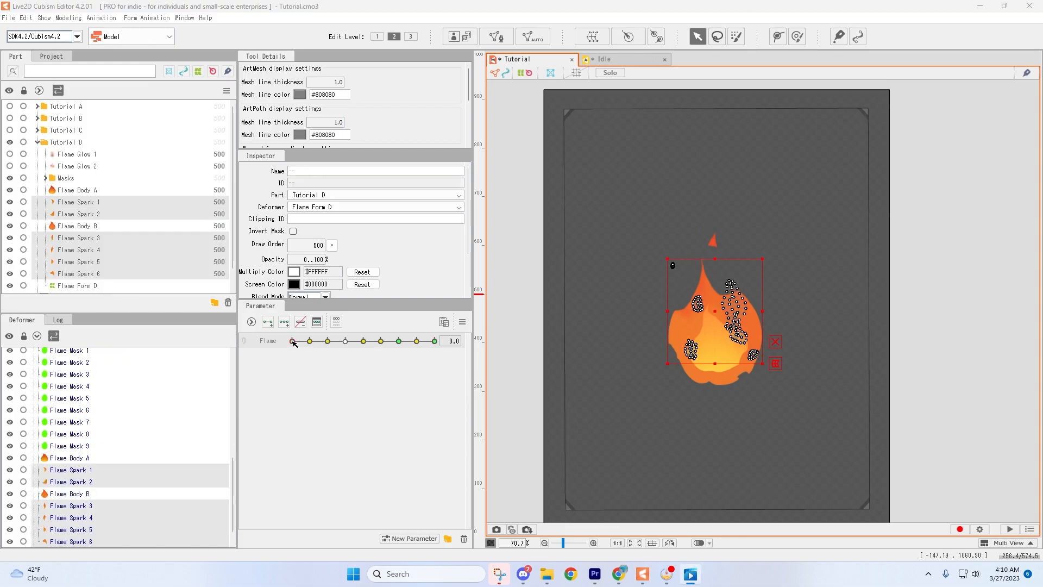
pyautogui.click(293, 341)
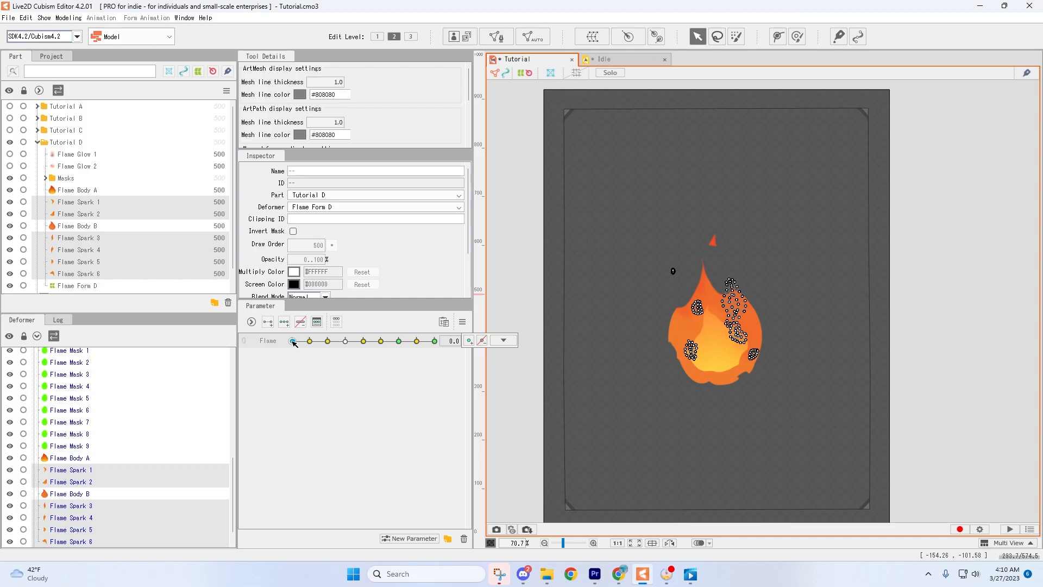
pyautogui.moveTo(293, 341); pyautogui.dragTo(339, 355)
pyautogui.click(292, 343)
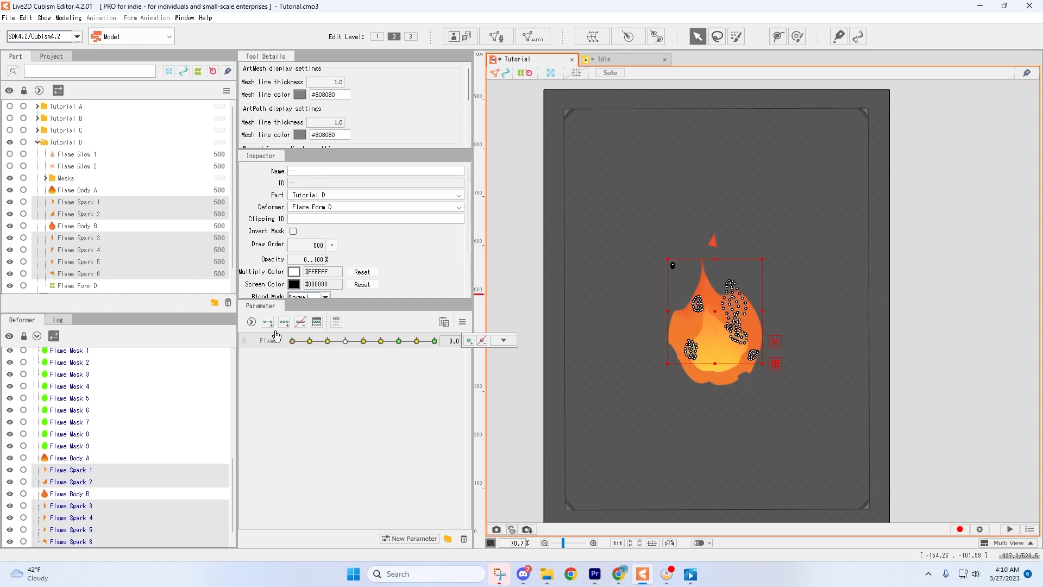
# Show Flame Glow 1 and Flame Glow 2 in Tutorial D, then scrub the Flame parameter to preview the glowing flame.
pyautogui.click(9, 154)
pyautogui.click(9, 166)
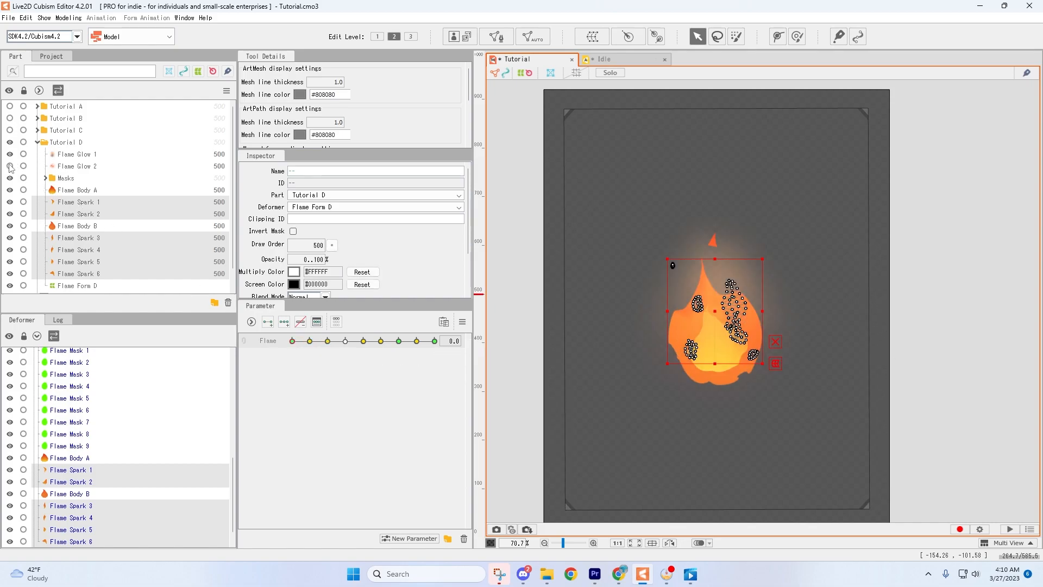
pyautogui.click(573, 226)
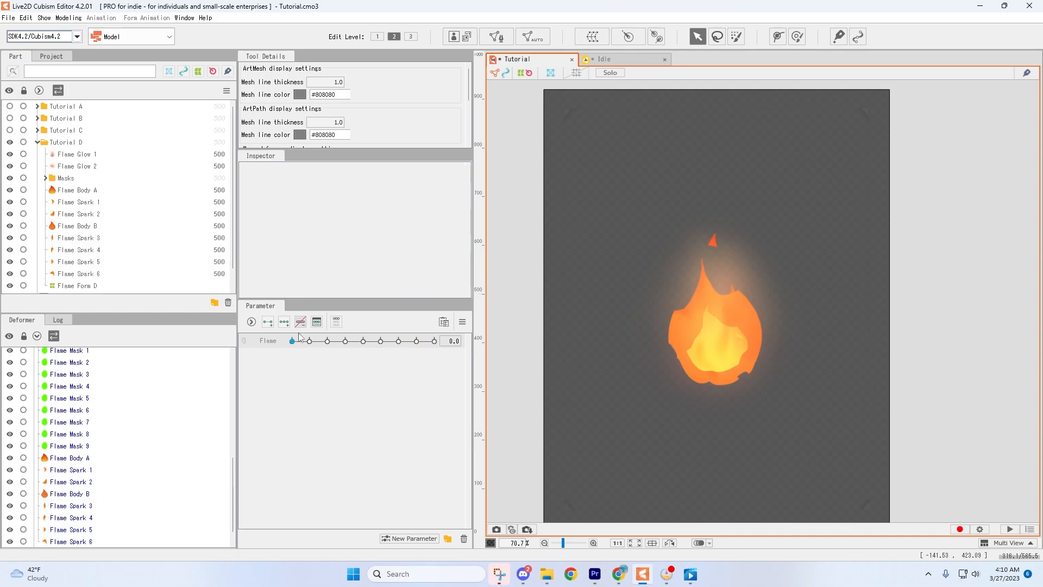
pyautogui.moveTo(294, 341); pyautogui.dragTo(419, 341)
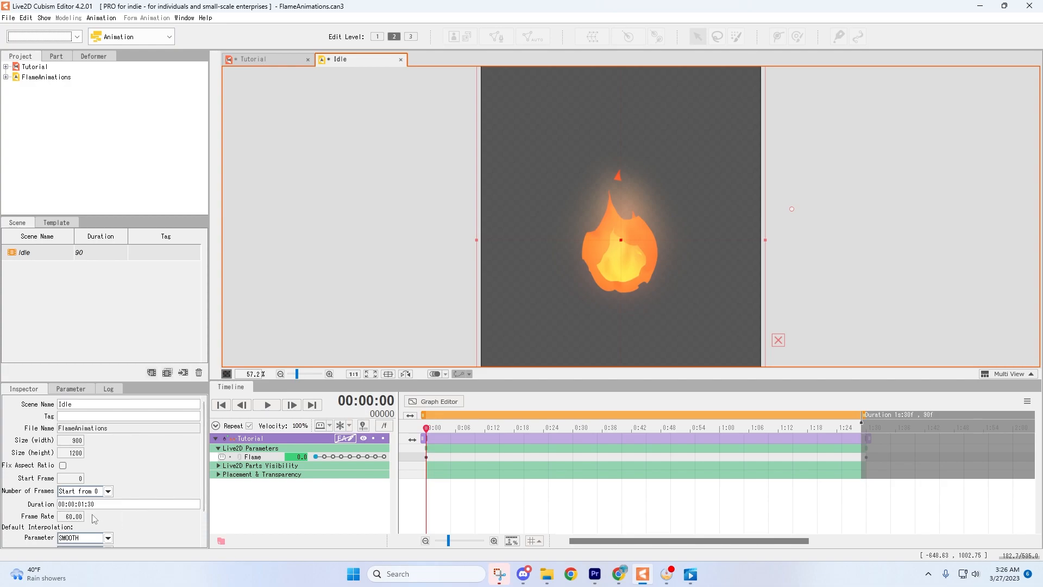
# Play the Idle scene animation and inspect the Flame parameter's curve in the Graph Editor.
pyautogui.press('space')
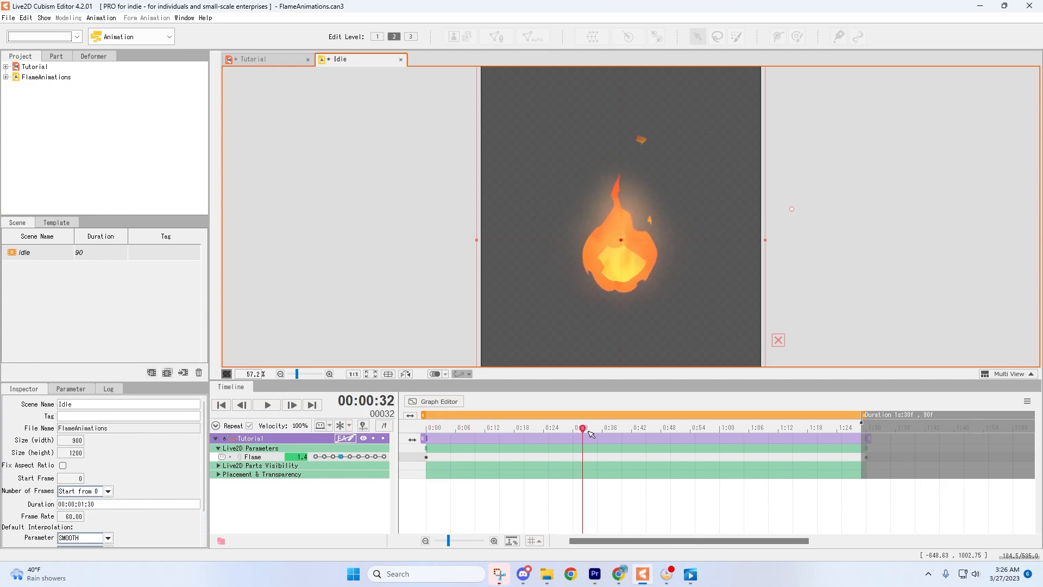
pyautogui.press('space')
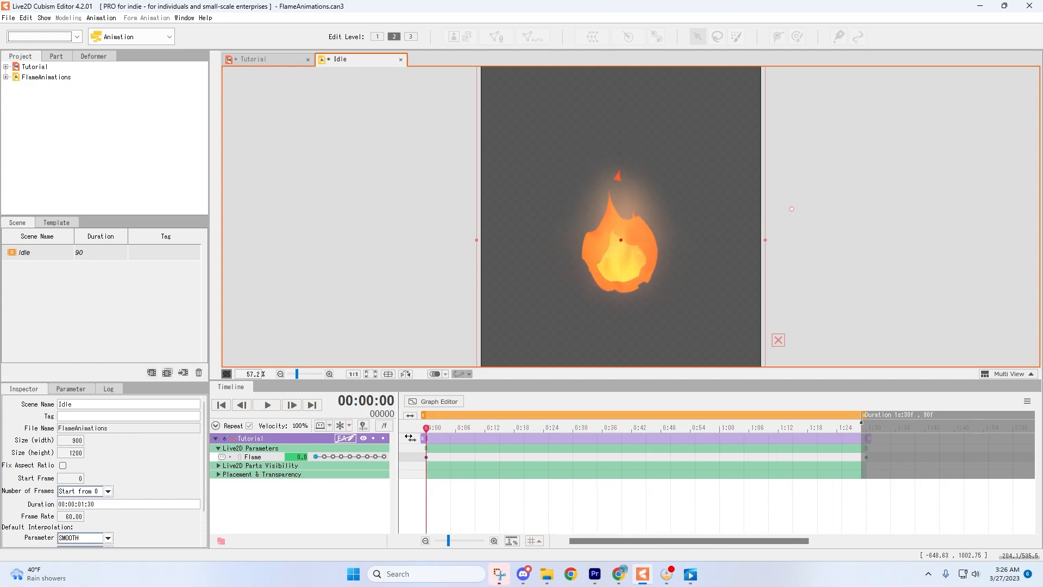
pyautogui.click(433, 401)
pyautogui.moveTo(419, 440); pyautogui.dragTo(872, 528)
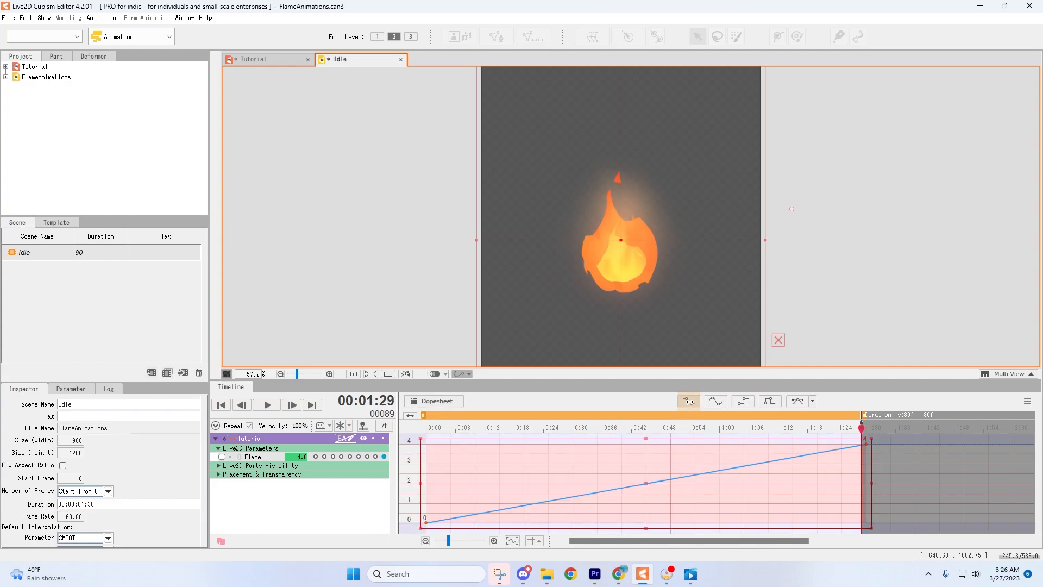
pyautogui.click(445, 407)
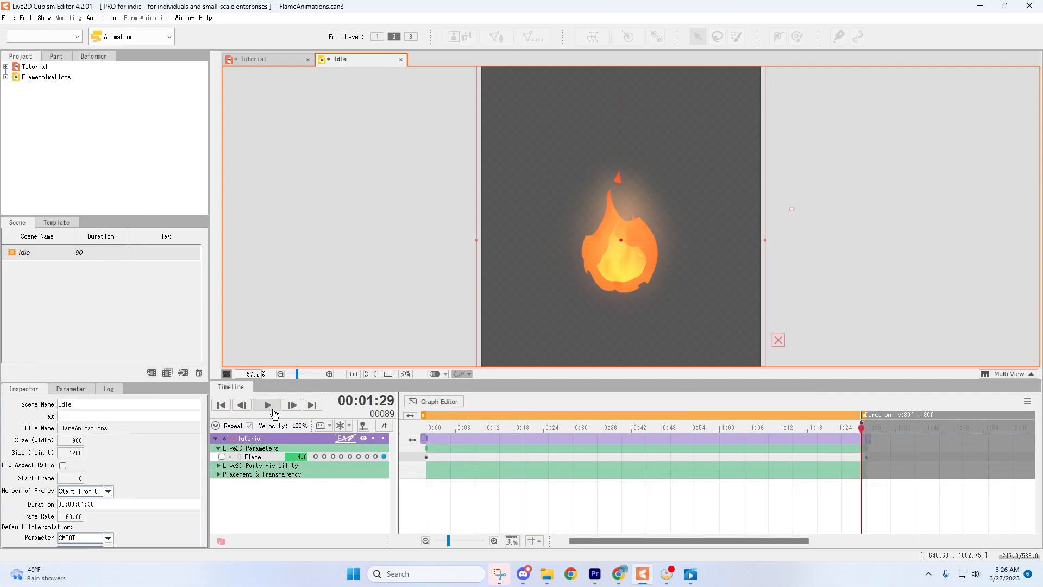
pyautogui.click(221, 405)
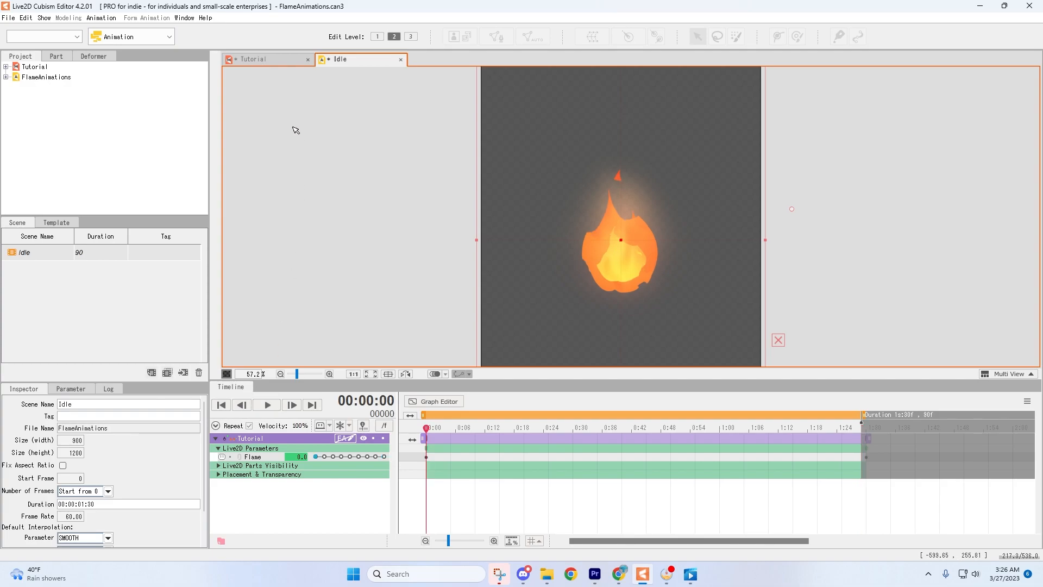
# Return to the Tutorial model and open the Physics/Scene Blending Settings to preview the Idle scene playing.
pyautogui.click(275, 60)
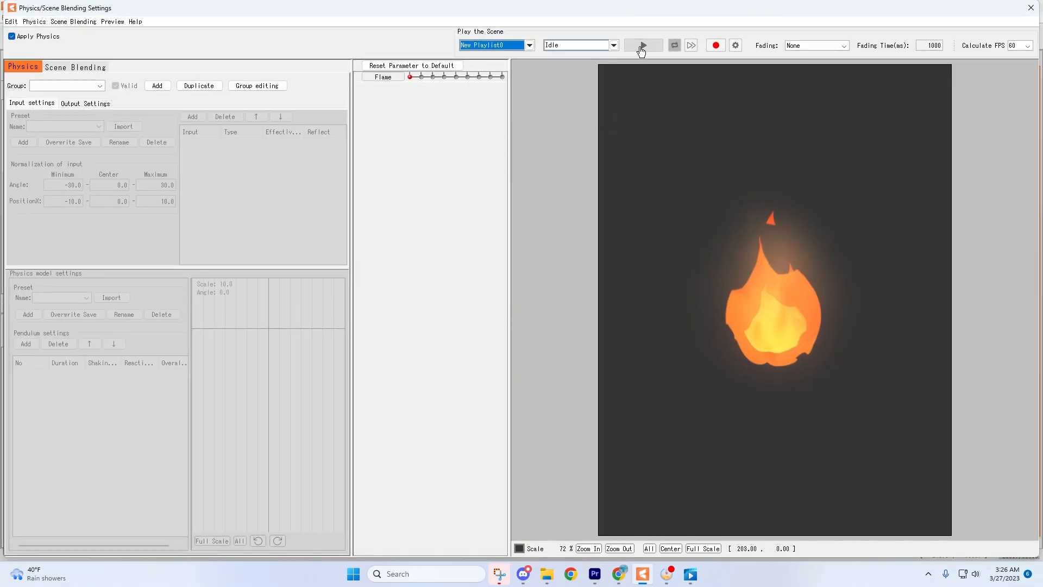
pyautogui.click(642, 48)
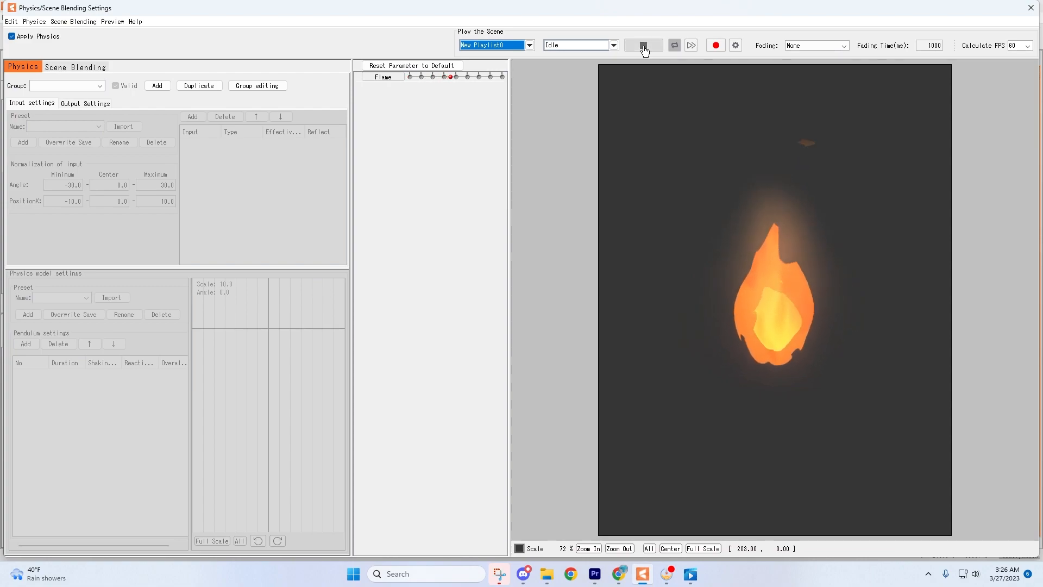